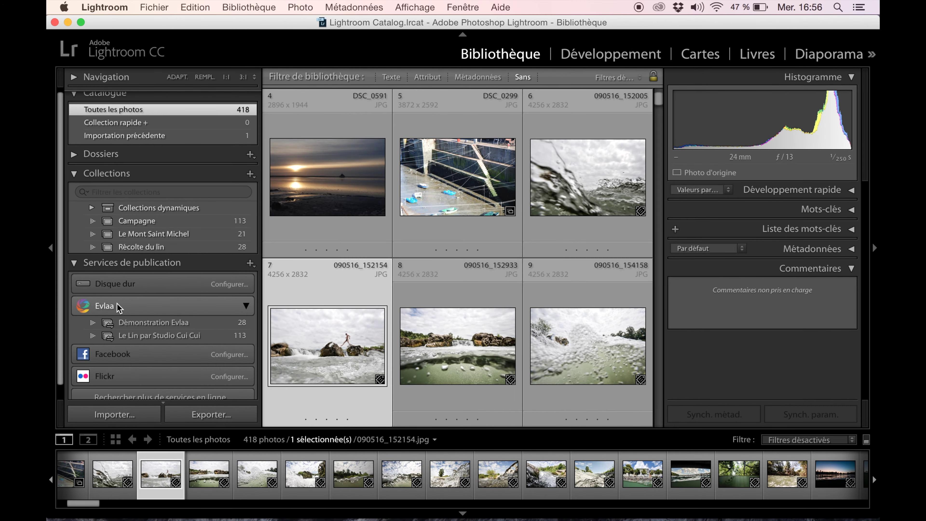
# Step: Review the Evlaa publish service settings, its description and account e-mail fields
pyautogui.doubleClick(118, 305)
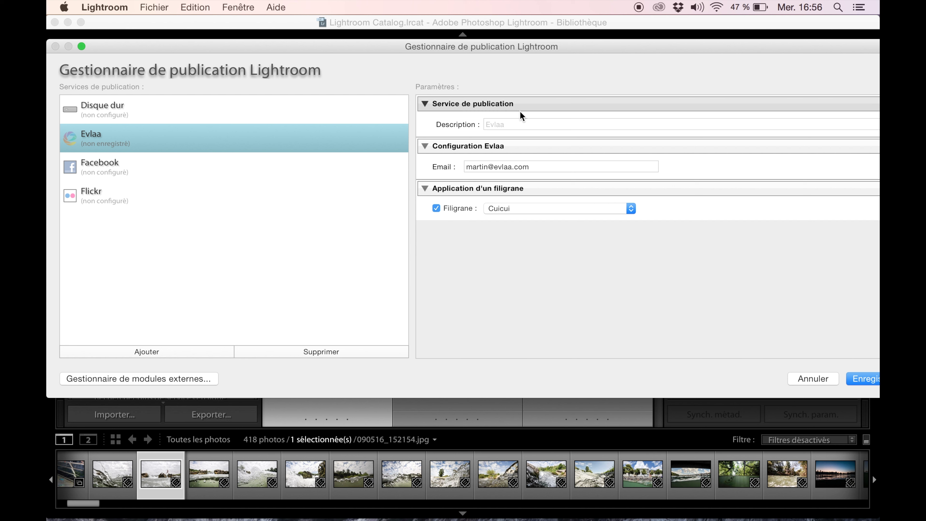
pyautogui.click(511, 125)
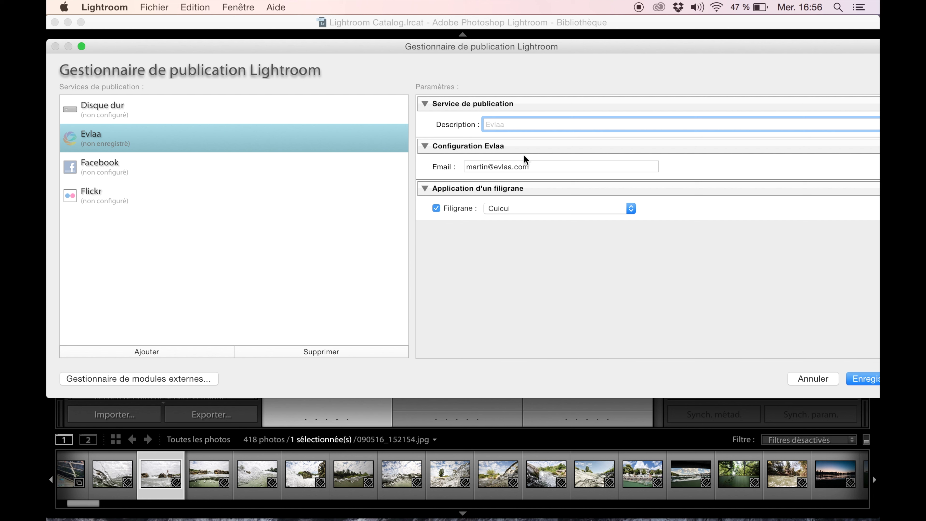
pyautogui.click(529, 167)
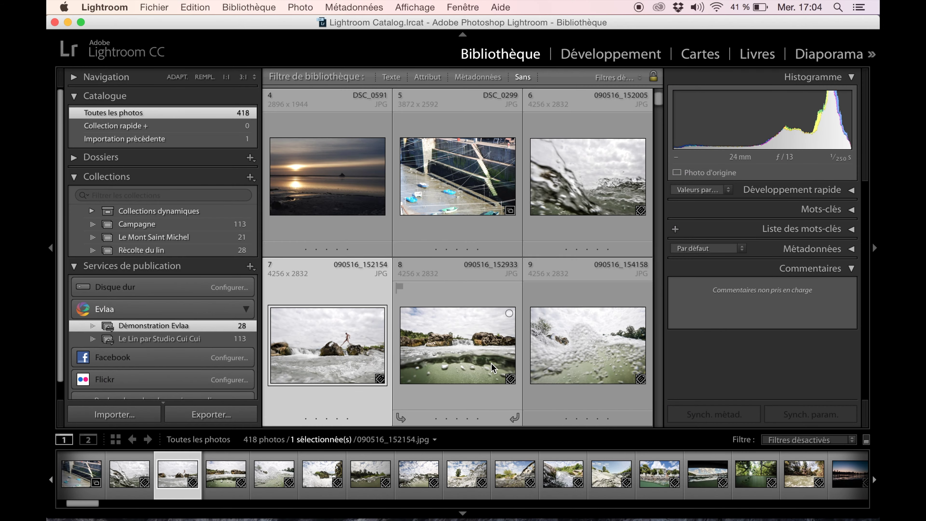
# Step: Select the 27 photos from 7 through 33
pyautogui.scroll(-3, 485, 361)
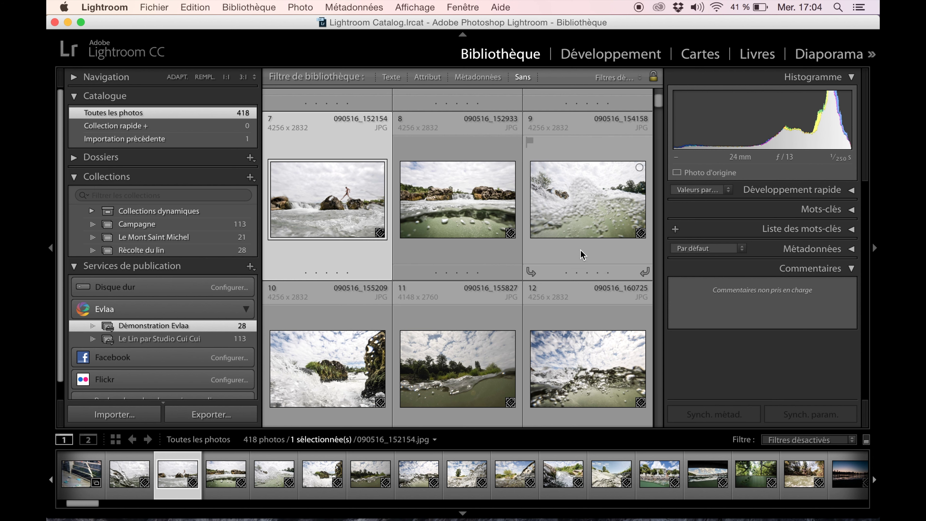
pyautogui.scroll(-6, 561, 322)
pyautogui.scroll(-8, 561, 325)
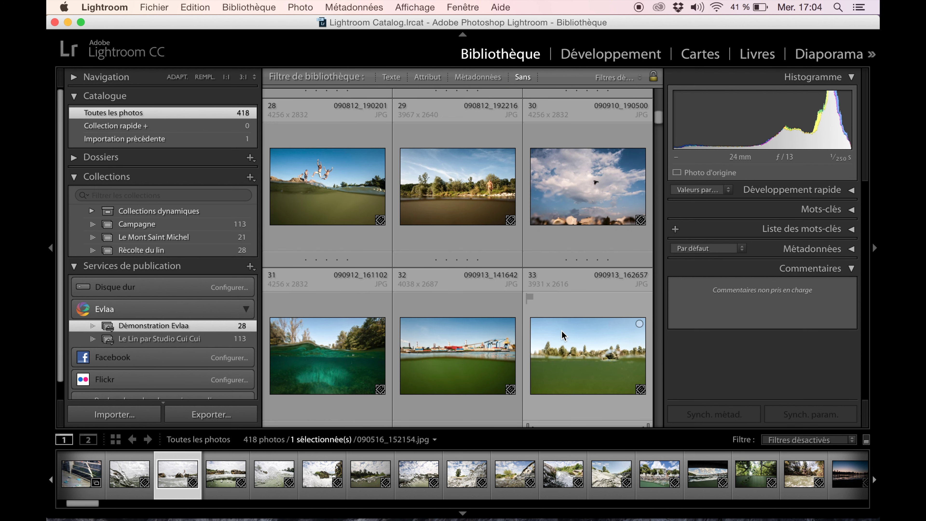
pyautogui.keyDown('shift'); pyautogui.click(563, 341); pyautogui.keyUp('shift')
# Step: Start a new Evlaa published collection named 'Ma collection', keeping the Noir theme
pyautogui.rightClick(187, 304)
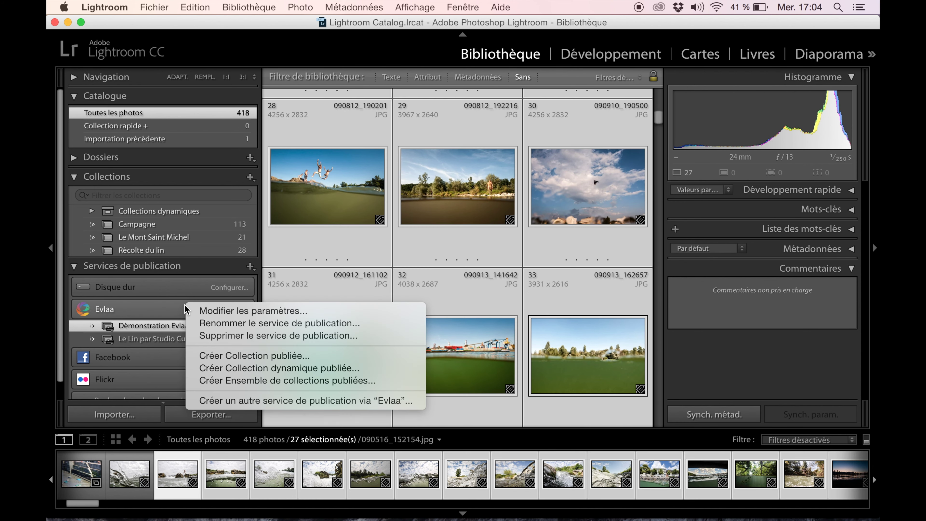
pyautogui.click(214, 359)
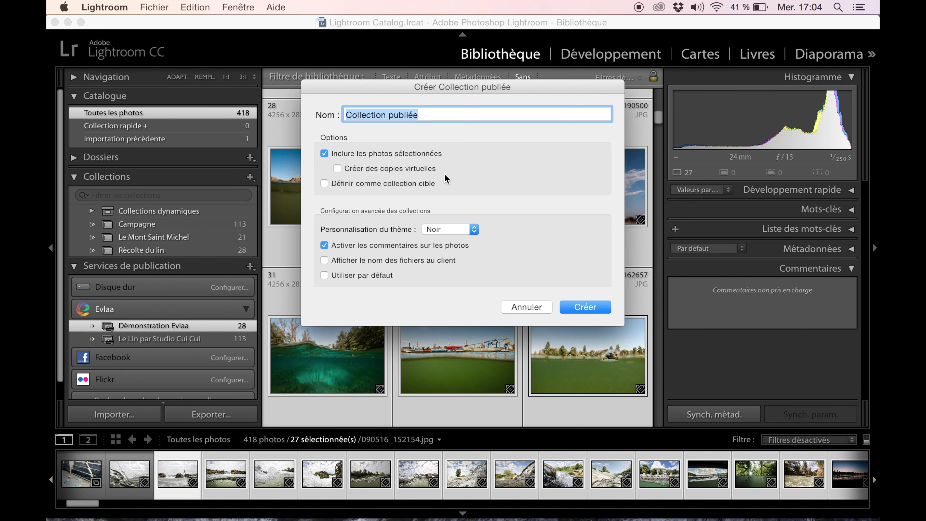
pyautogui.write('Ma collec')
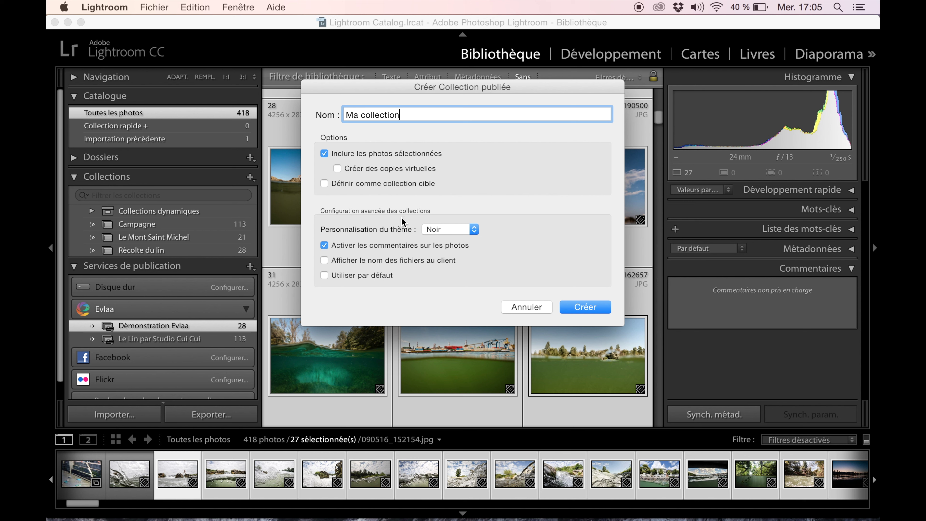
pyautogui.click(438, 229)
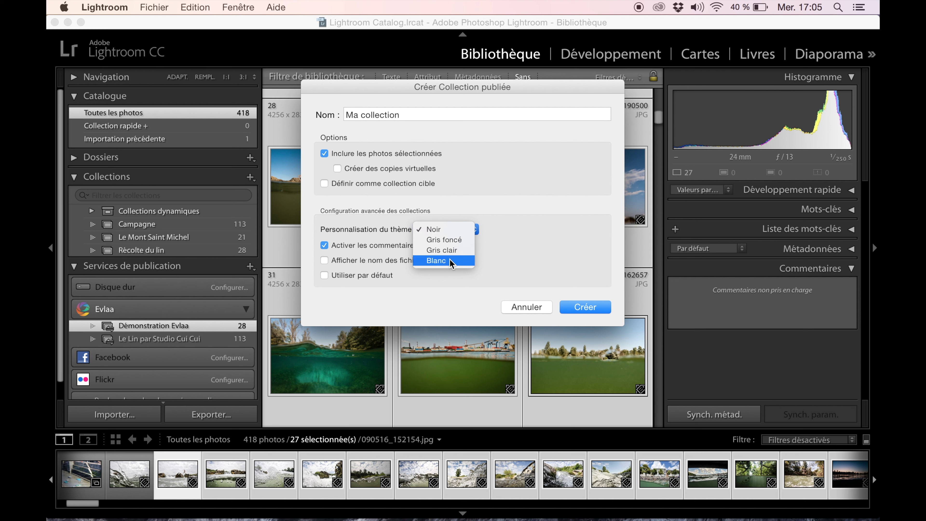
pyautogui.click(504, 254)
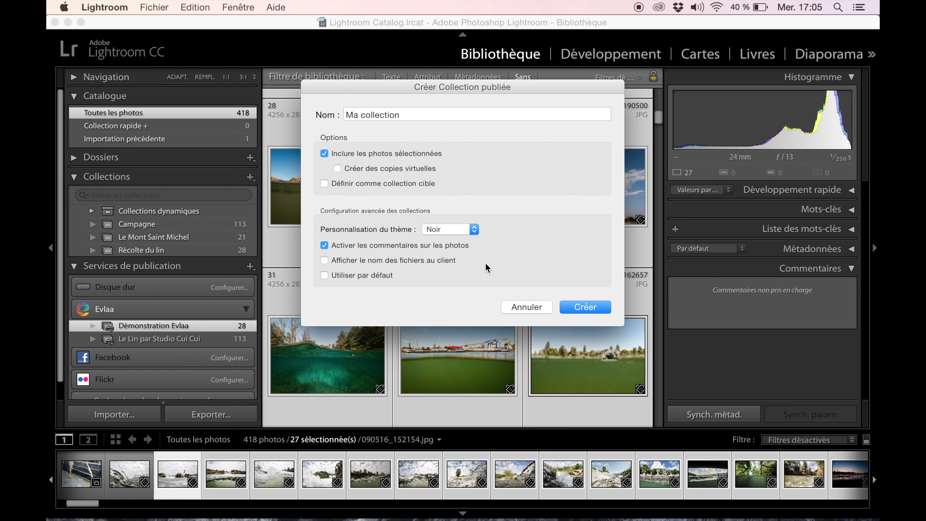
pyautogui.moveTo(395, 259)
# Step: Create 'Ma collection' and publish its 27 photos to Evlaa
pyautogui.click(573, 307)
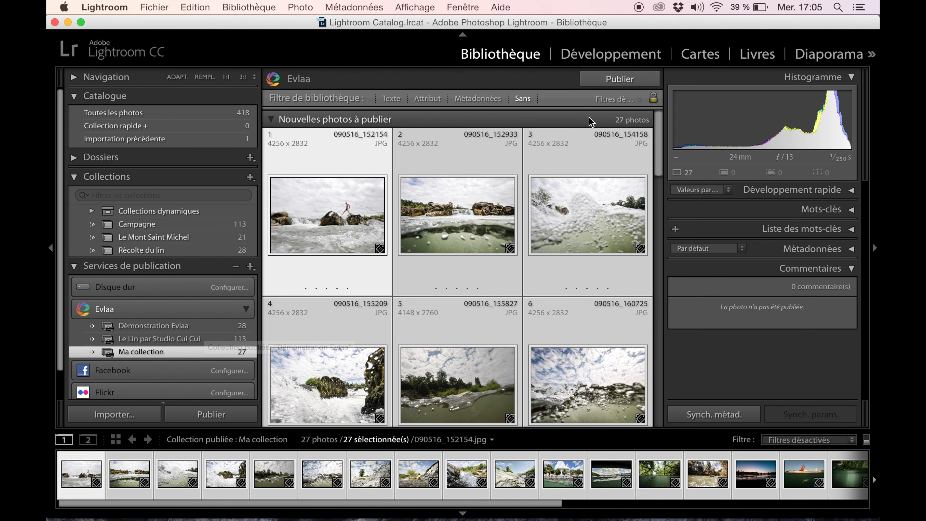
pyautogui.click(616, 81)
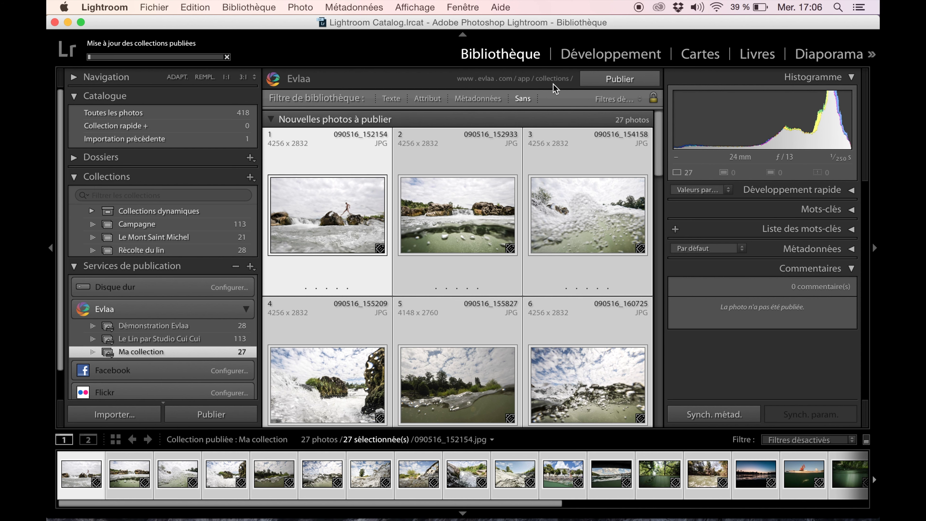
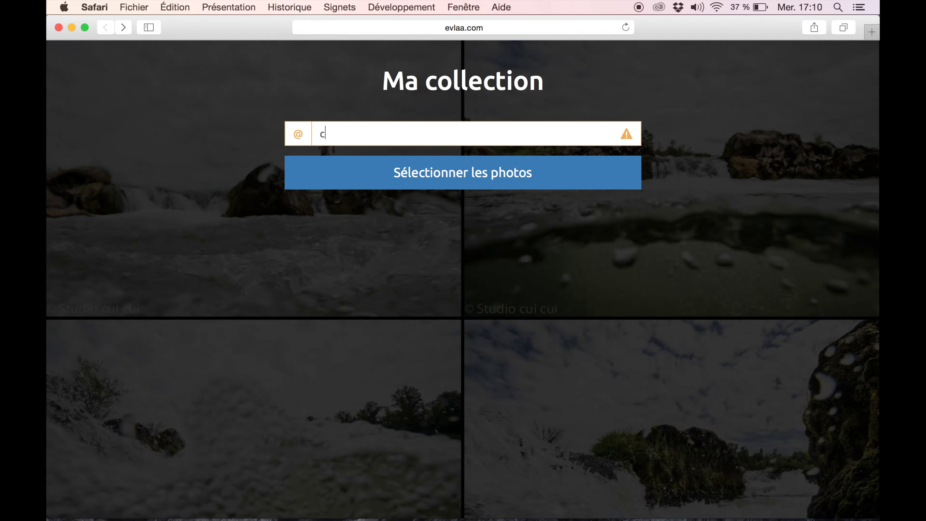
# Step: Enter the client's e-mail to open the gallery and the first photo
pyautogui.click(398, 175)
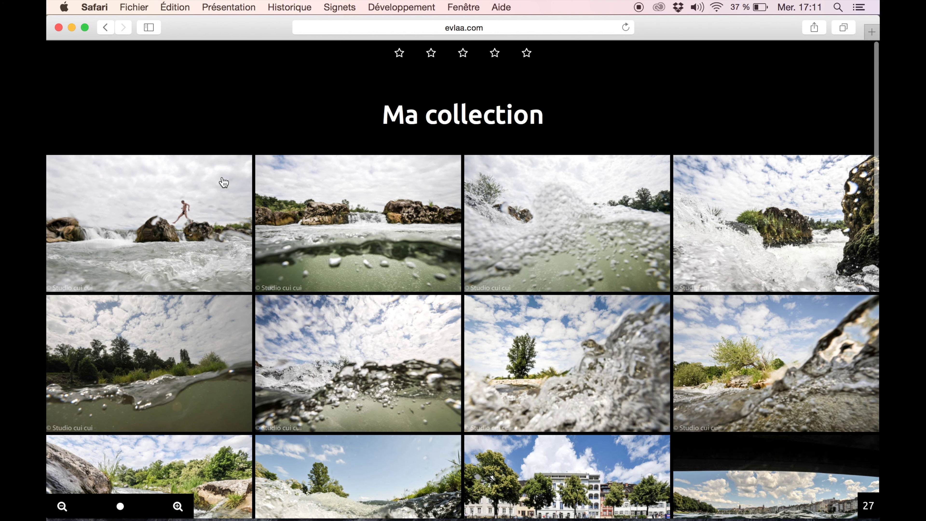
pyautogui.click(200, 202)
# Step: Rate photos, comment 'Super effet' and 'nickel', give photo 14 four stars, return to grid
pyautogui.click(511, 507)
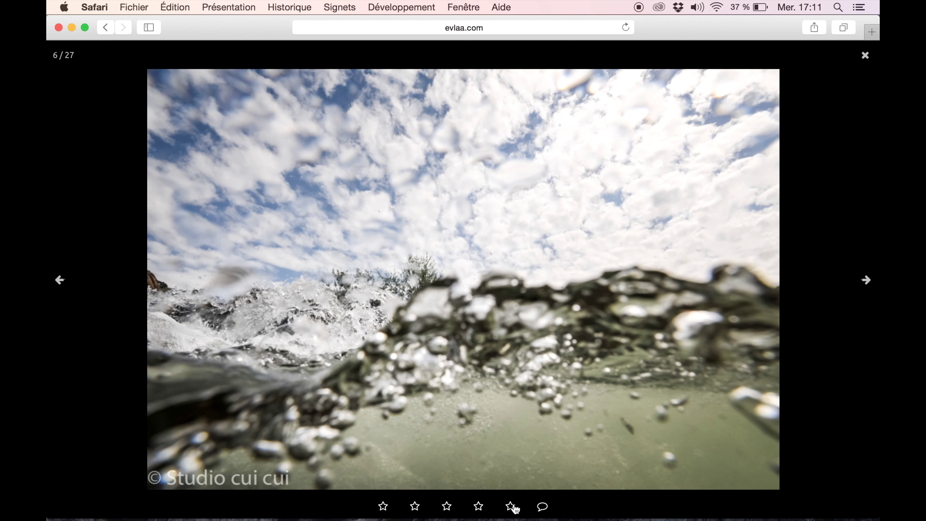
pyautogui.click(542, 507)
pyautogui.write('Super effet')
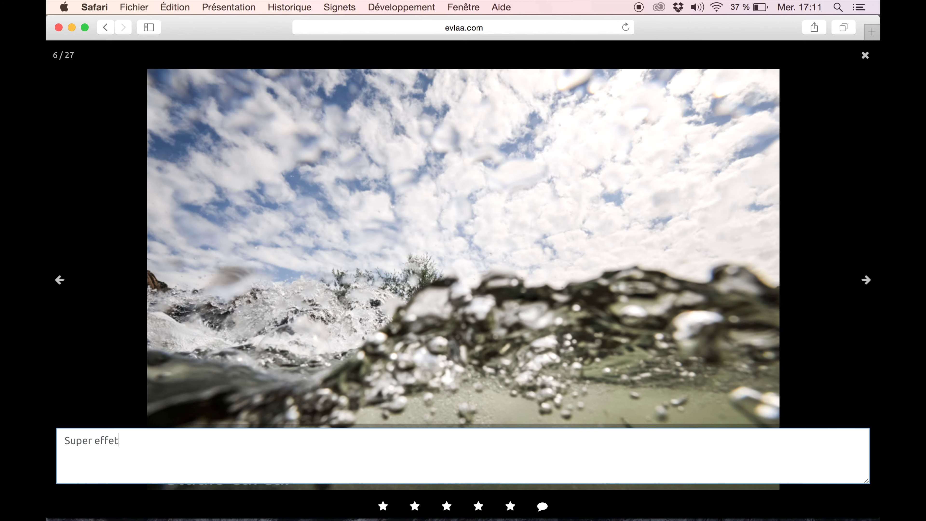
pyautogui.press('Return')
pyautogui.click(511, 506)
pyautogui.click(542, 506)
pyautogui.write('nickel')
pyautogui.press('Return')
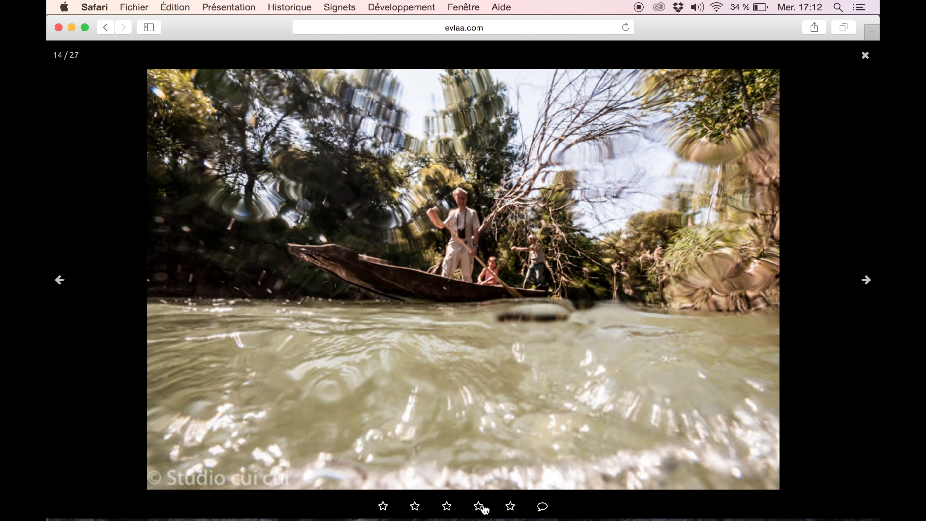
pyautogui.click(478, 506)
pyautogui.press('Escape')
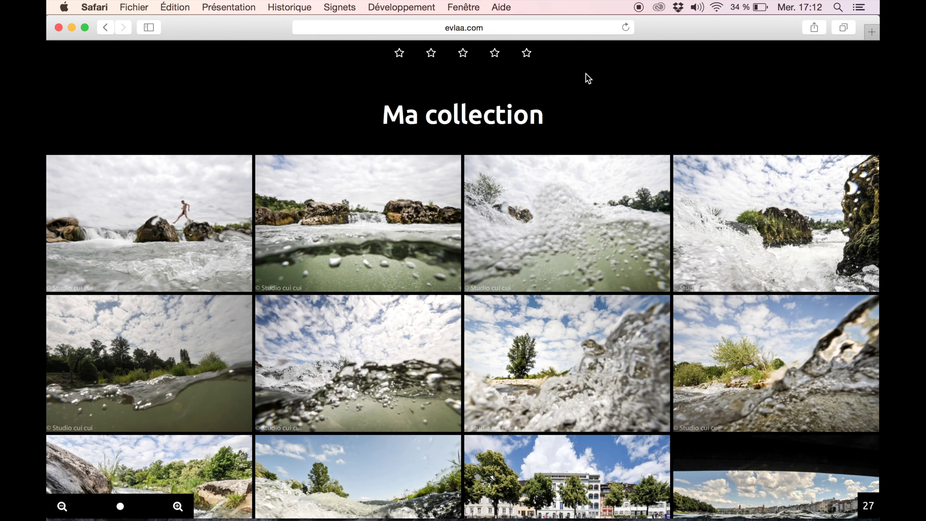
# Step: Filter to five-star photos and send the selection with 'Merci c'est super! Hâte d'avoir mes photos :)'
pyautogui.click(527, 55)
pyautogui.scroll(-3, 452, 226)
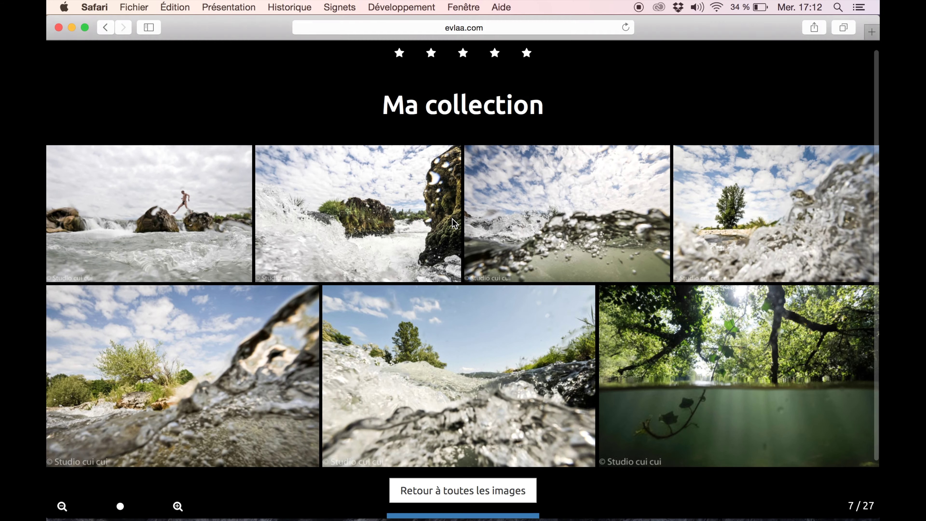
pyautogui.click(428, 468)
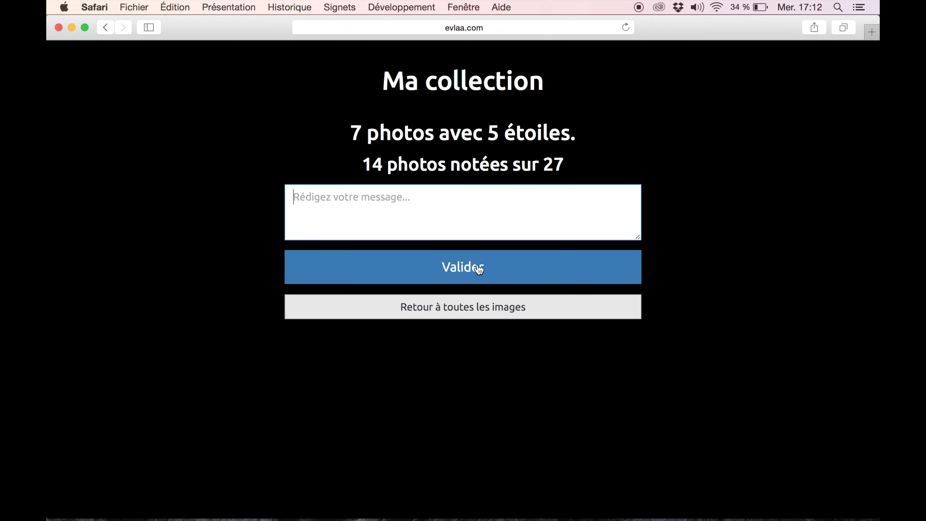
pyautogui.click(378, 219)
pyautogui.write("Merci c'est super!")
pyautogui.press('Return')
pyautogui.write("Hâte d'avoir mes photos :)")
pyautogui.click(481, 281)
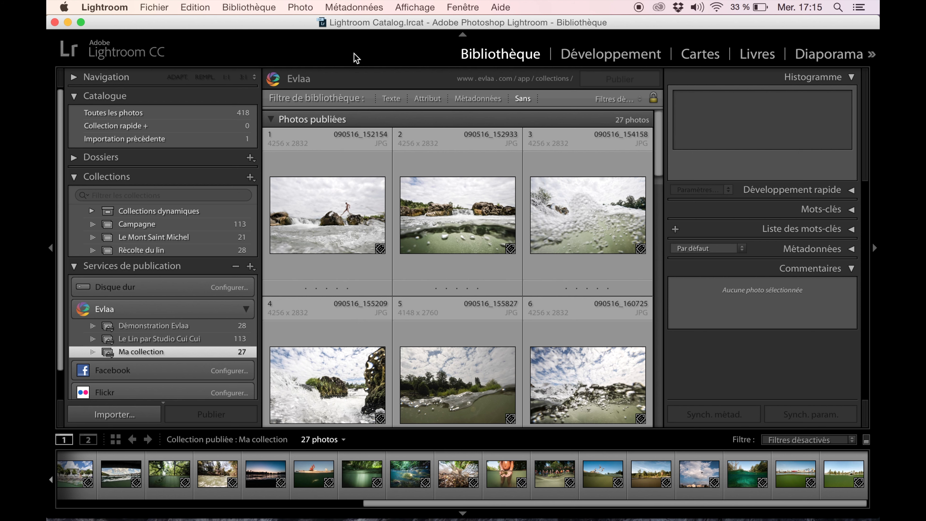
# Step: Download the first client's selection for Ma collection as star ratings via Télécharger la sélection
pyautogui.click(263, 12)
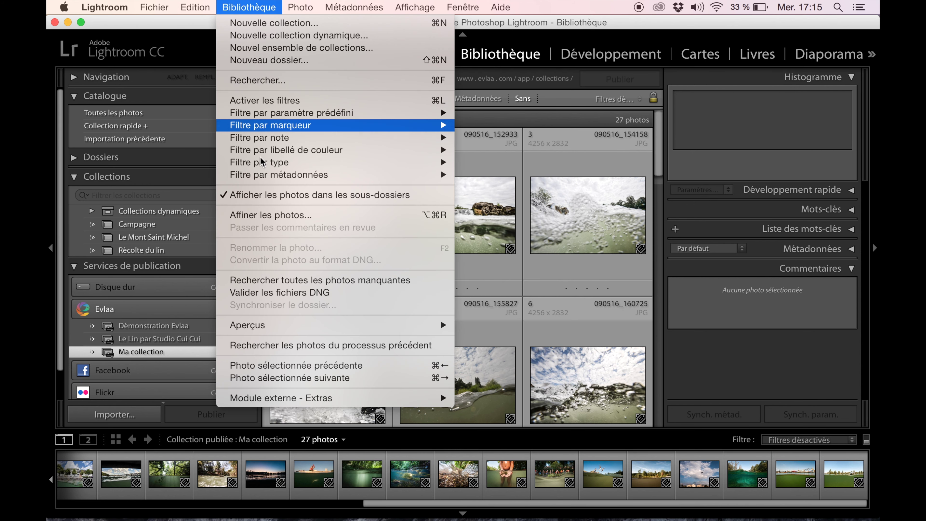
pyautogui.moveTo(377, 397)
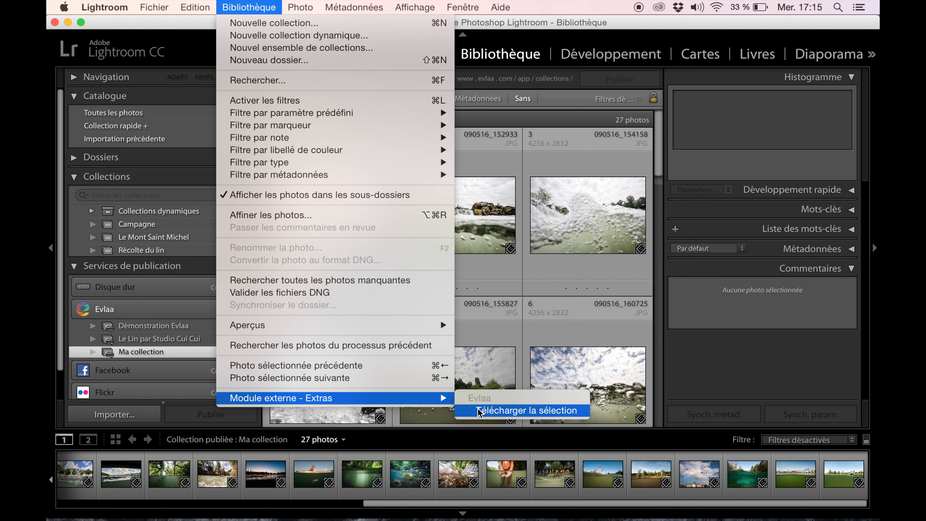
pyautogui.click(478, 410)
pyautogui.click(519, 156)
pyautogui.click(456, 178)
pyautogui.click(492, 185)
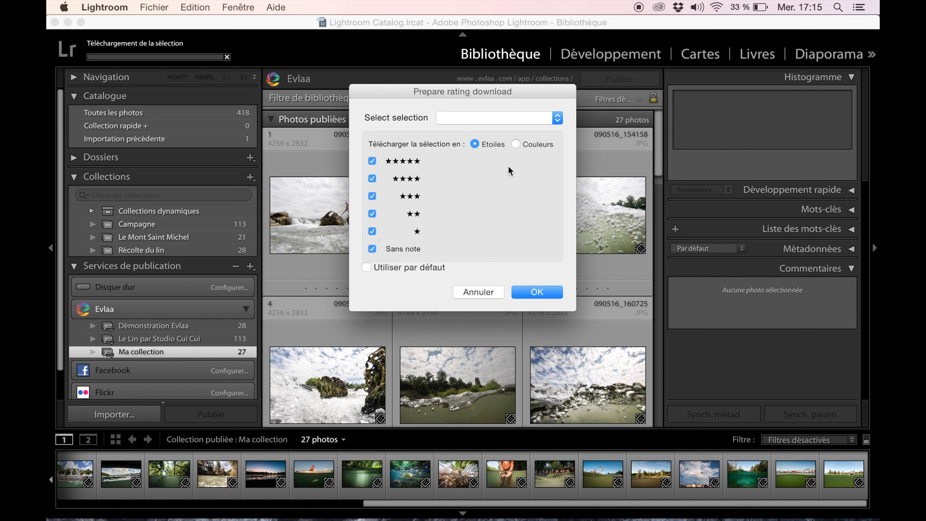
pyautogui.click(475, 119)
pyautogui.click(454, 131)
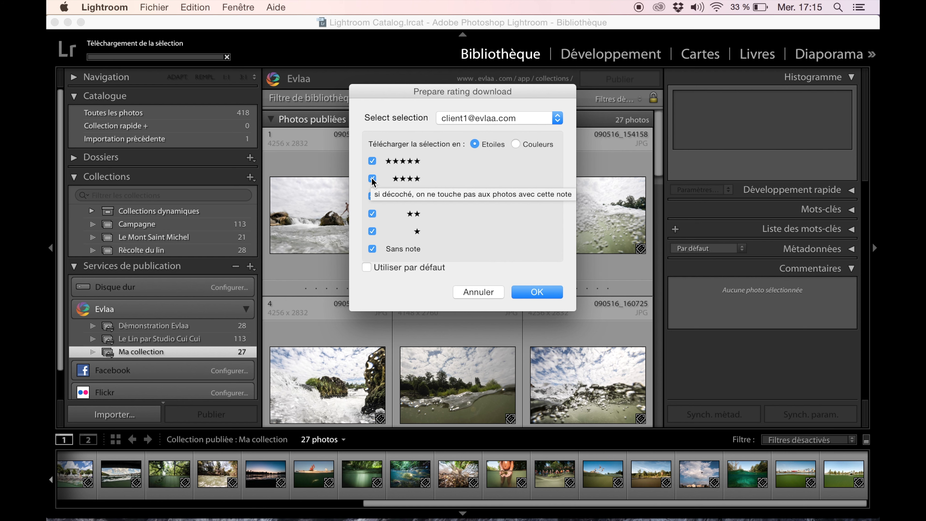
pyautogui.click(536, 292)
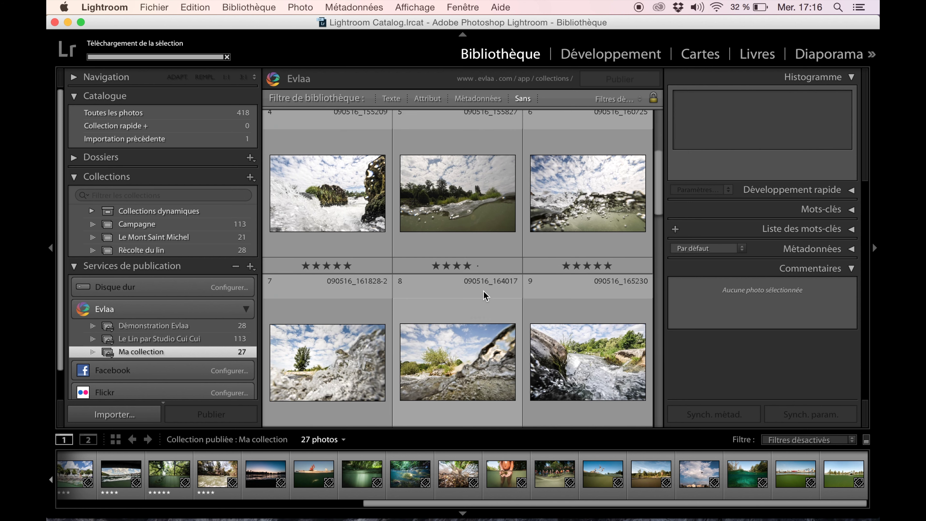
# Step: Download the second client's selection for Ma collection as colour labels (Couleurs)
pyautogui.click(249, 7)
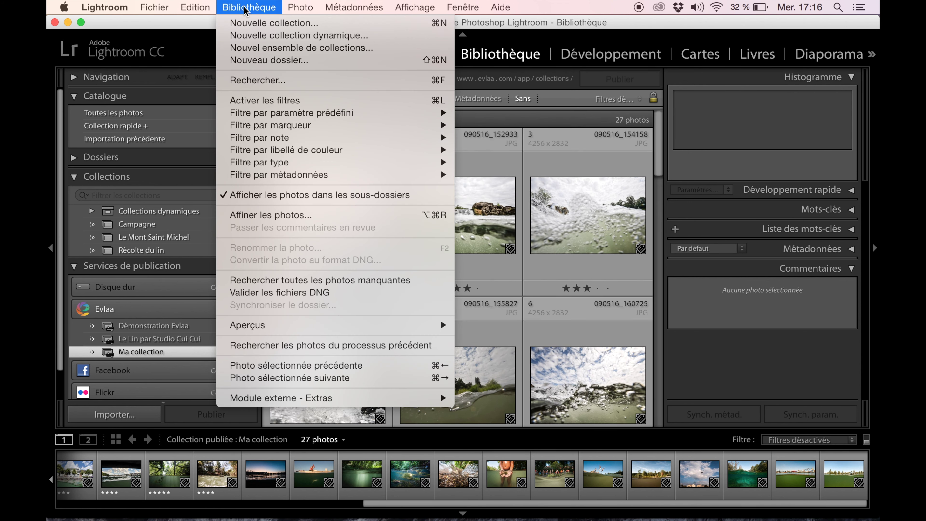
pyautogui.moveTo(437, 399)
pyautogui.click(473, 411)
pyautogui.click(490, 156)
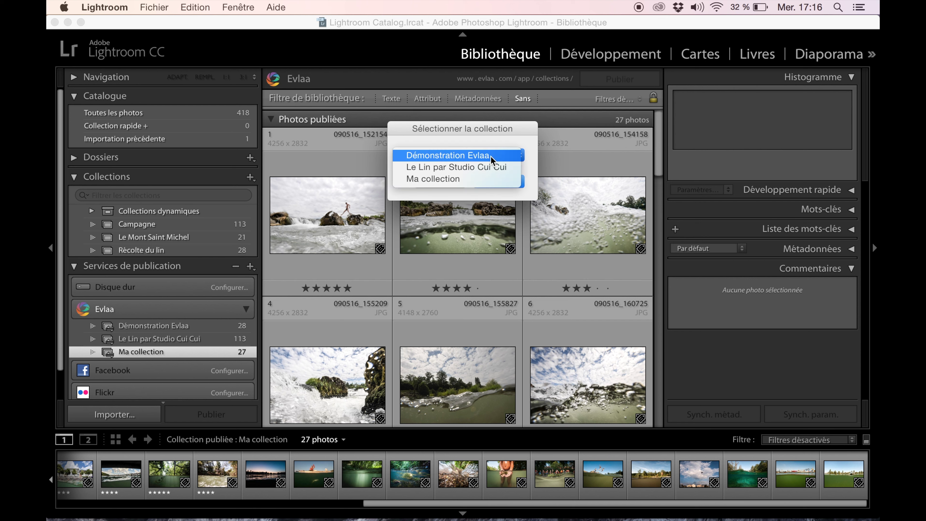
pyautogui.click(446, 173)
pyautogui.click(497, 180)
pyautogui.click(489, 121)
pyautogui.click(476, 117)
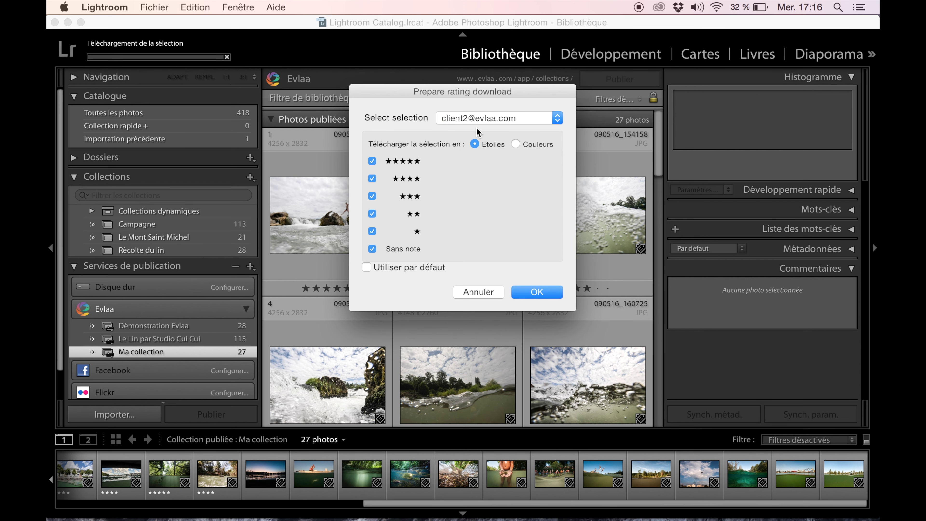
pyautogui.click(513, 145)
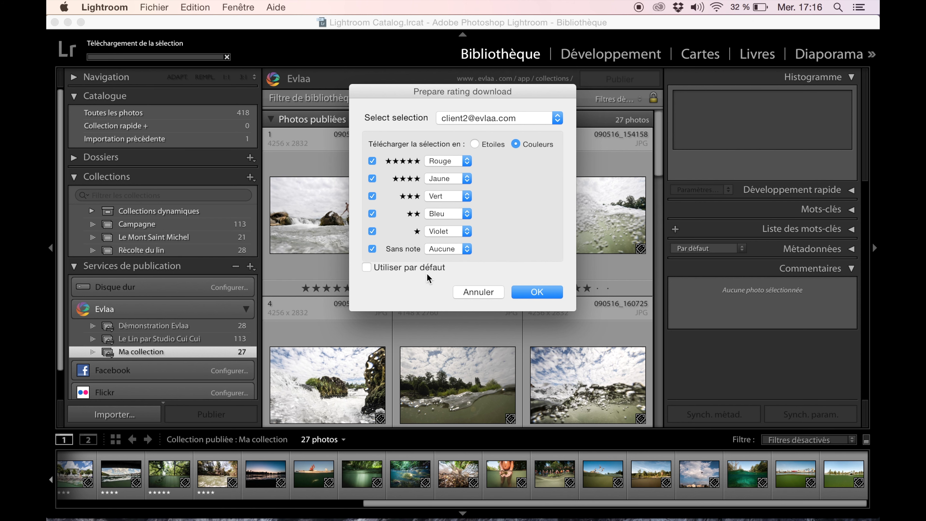
pyautogui.click(538, 291)
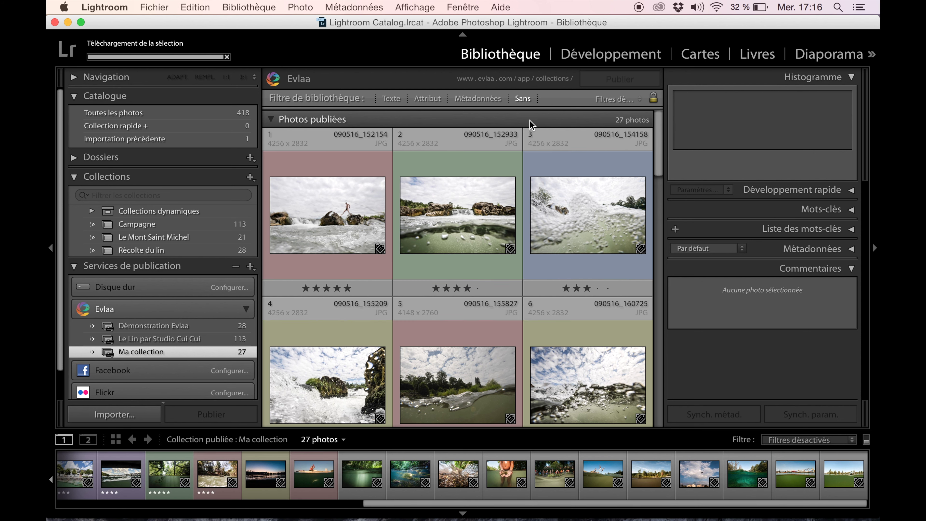
# Step: Filter the grid with the Notées preset to five-star photos with a red label
pyautogui.scroll(-8, 359, 237)
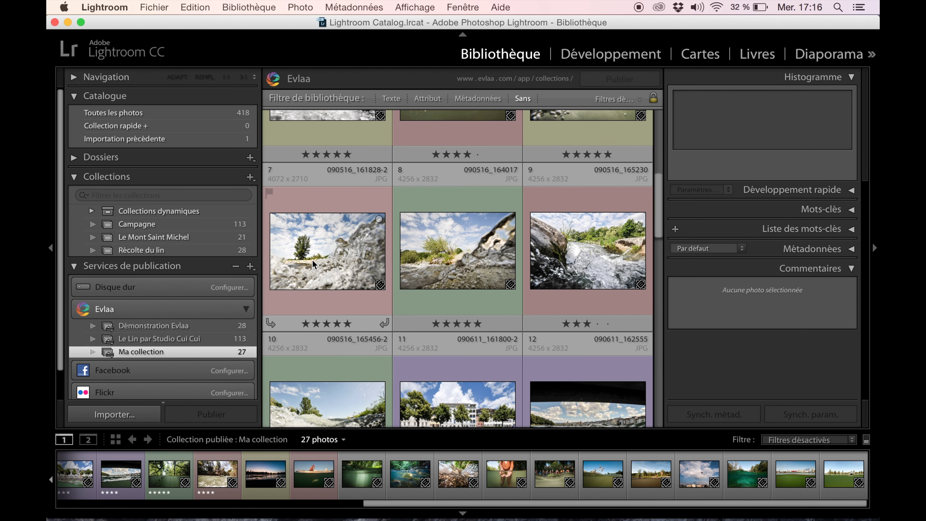
pyautogui.scroll(8, 343, 285)
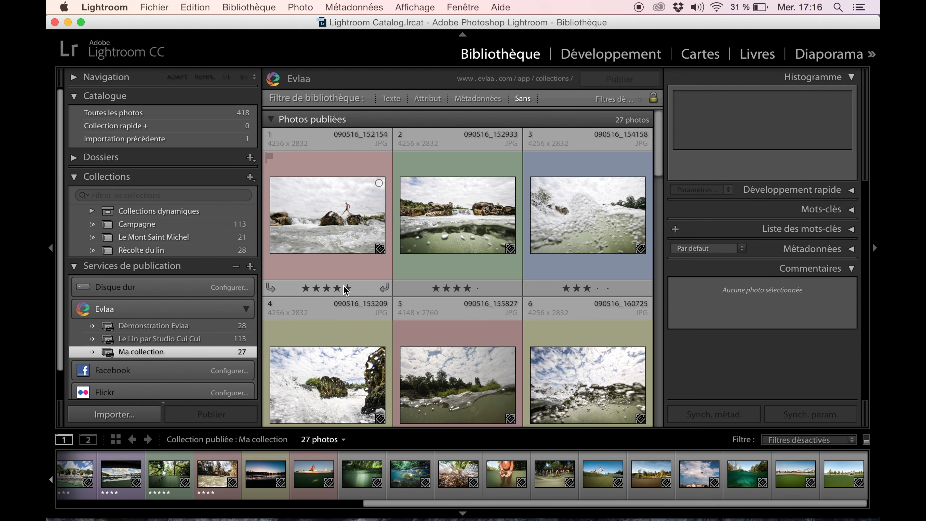
pyautogui.click(616, 99)
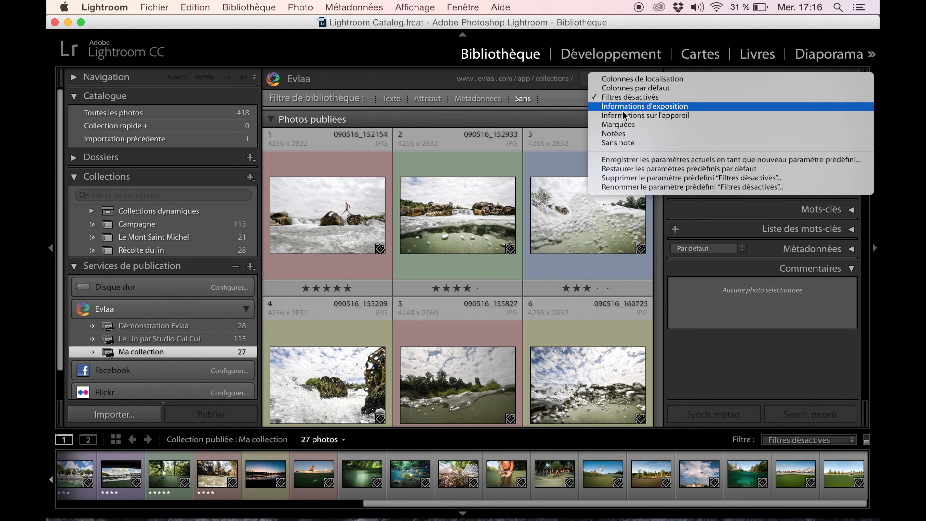
pyautogui.click(616, 133)
pyautogui.click(502, 117)
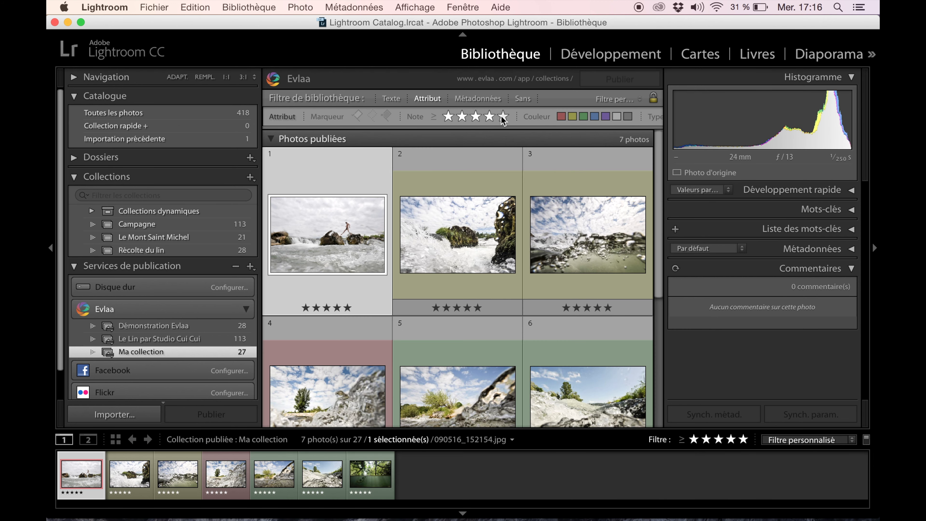
pyautogui.click(561, 117)
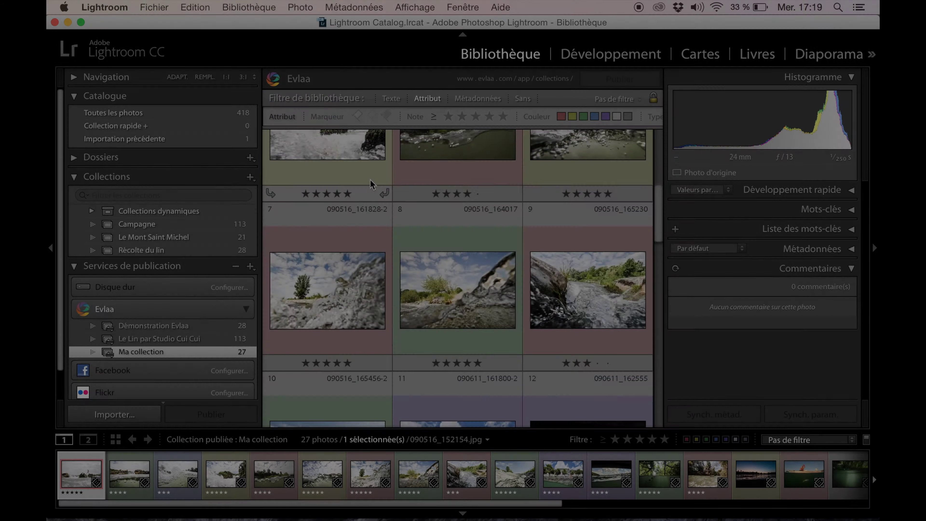
# Step: Download client comments for photo 9, then view photo 6's comments
pyautogui.press('j')
pyautogui.click(597, 260)
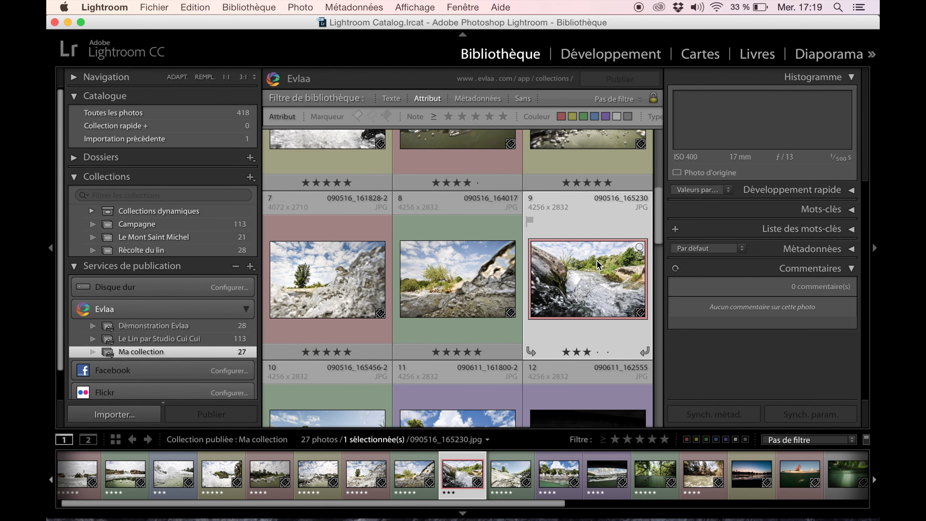
pyautogui.click(673, 271)
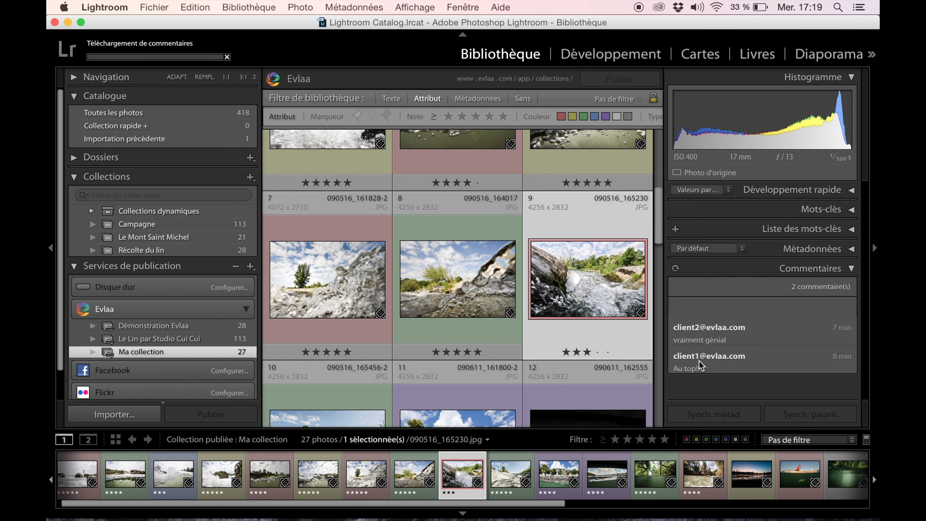
pyautogui.click(594, 178)
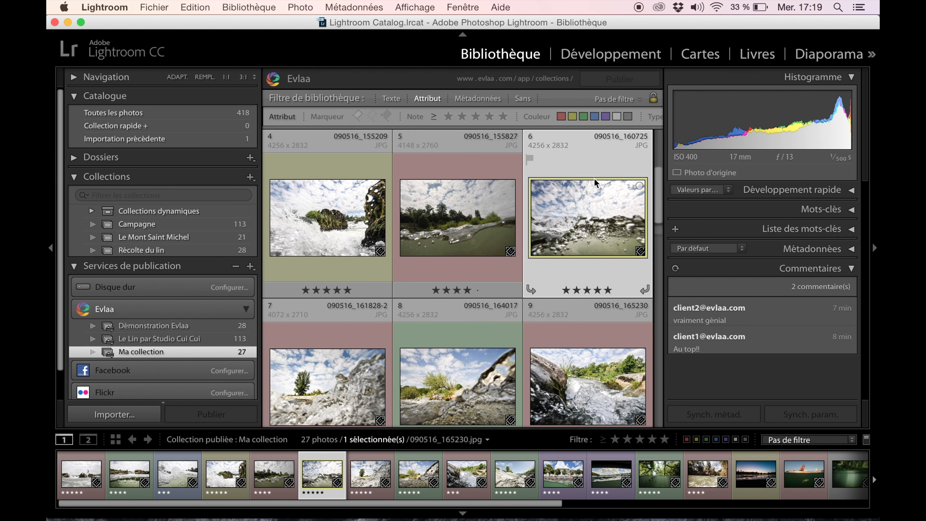